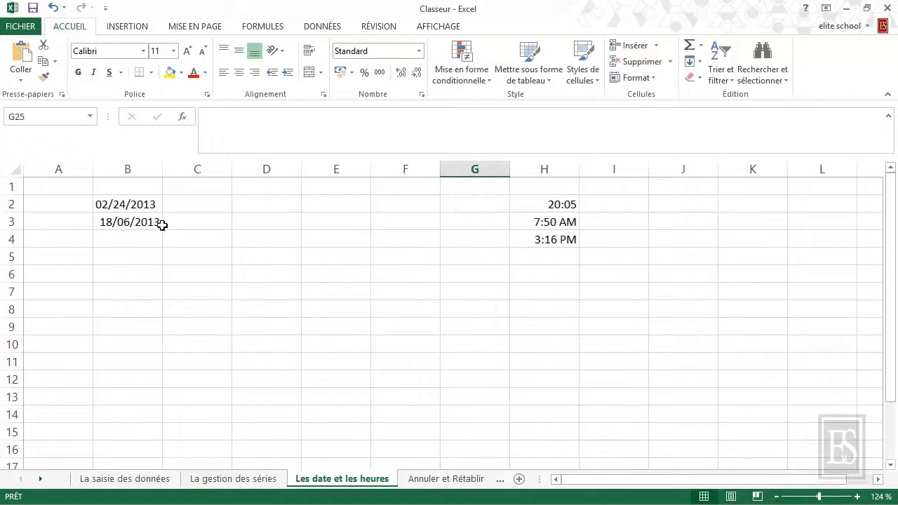
Type 25-3-2013 into C2 and the short form 7/5/5 into C3 as dates.
{"action": "left_click", "coordinate": [190, 204]}
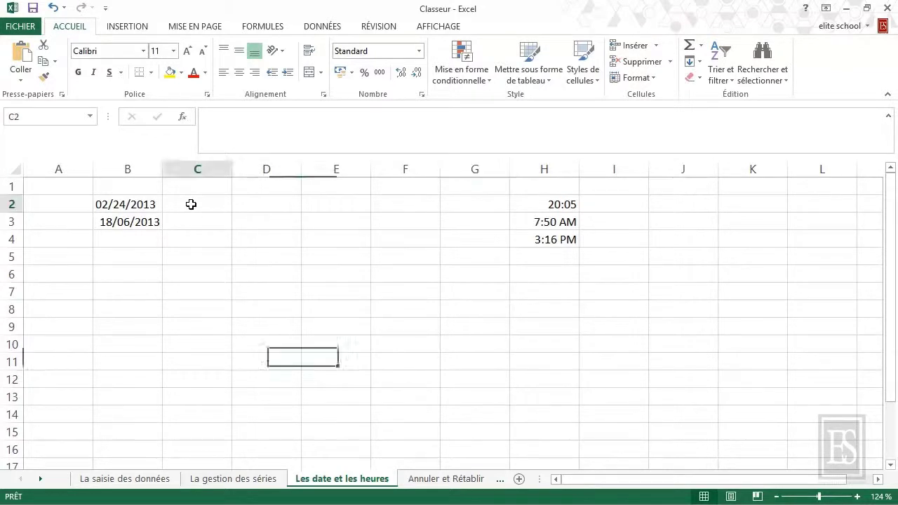
{"action": "type", "text": "25-3-"}
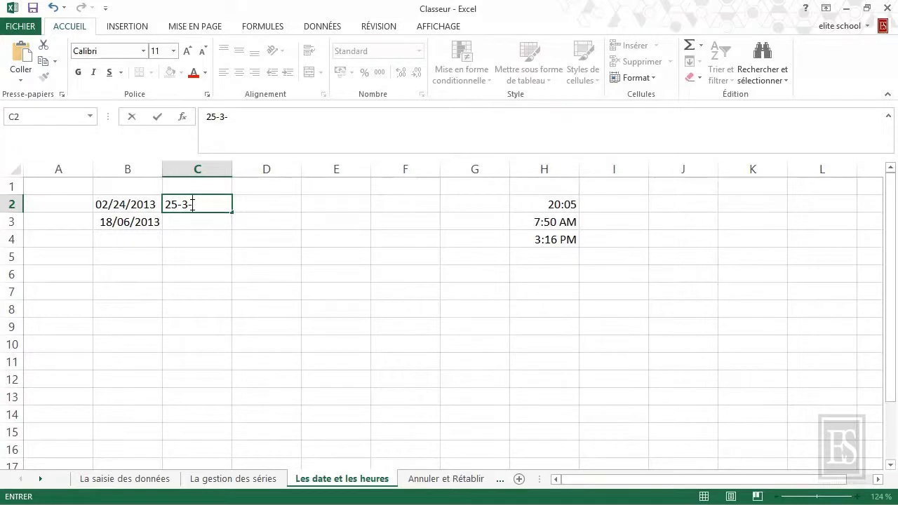
{"action": "type", "text": "2013"}
{"action": "key", "text": "Return"}
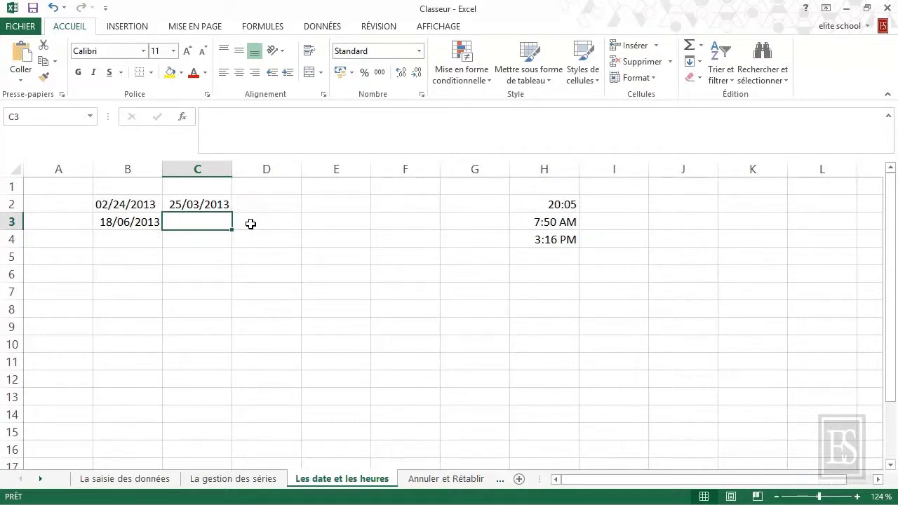
{"action": "double_click", "coordinate": [179, 219]}
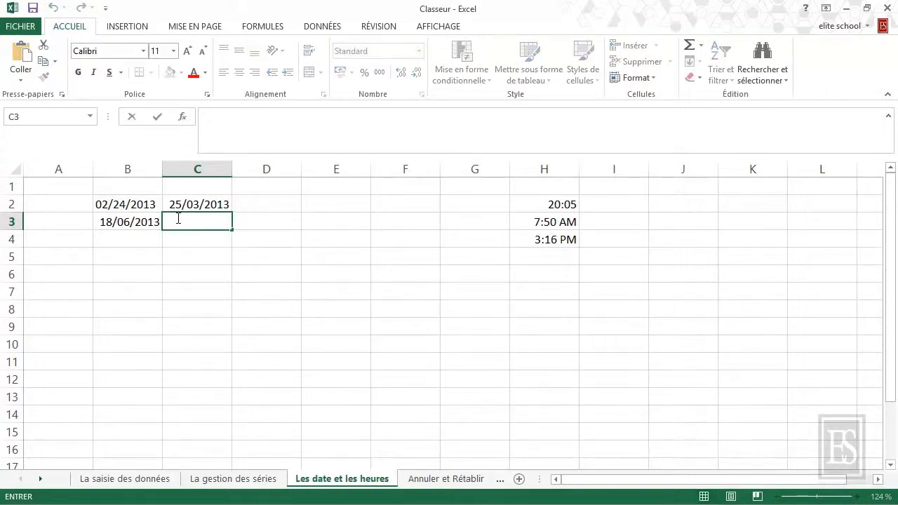
{"action": "type", "text": "7/5/5"}
{"action": "key", "text": "Return"}
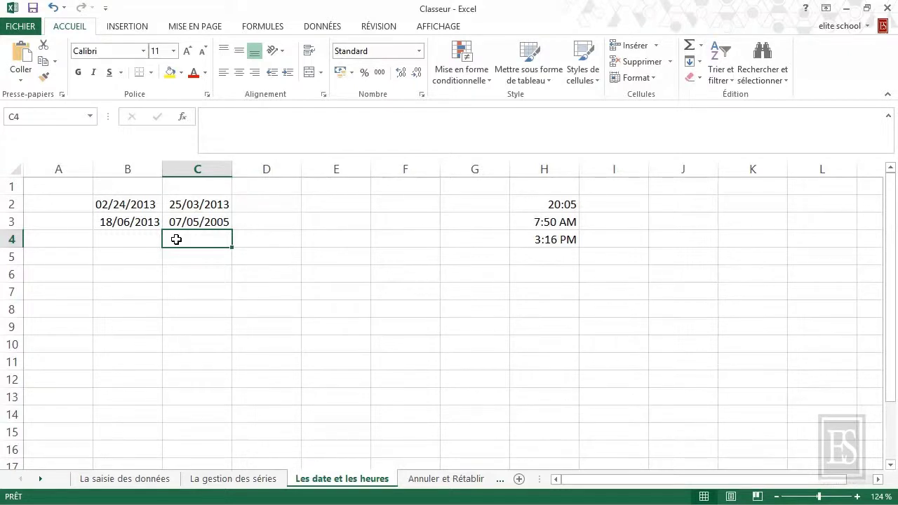
Type 9/11/1943 into C4 and the two-digit-year date 7/12/25 into C5.
{"action": "type", "text": "9/"}
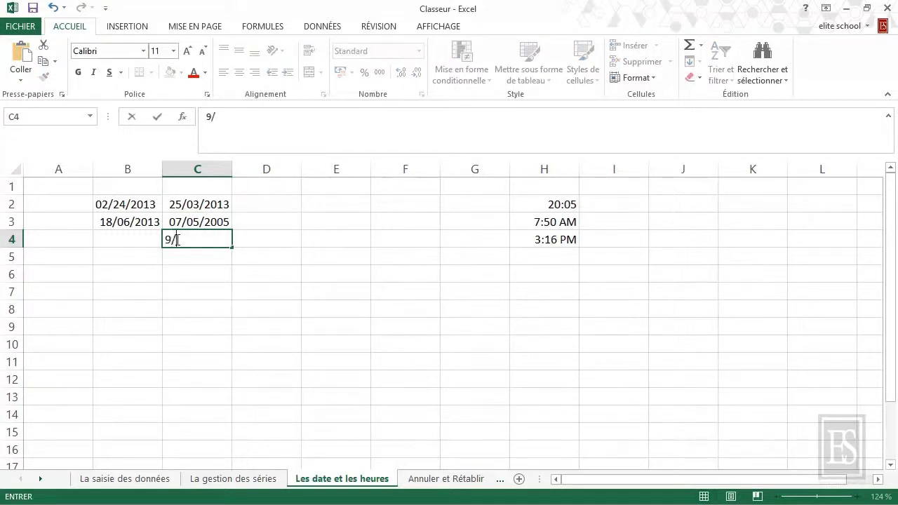
{"action": "type", "text": "11/194"}
{"action": "type", "text": "3"}
{"action": "key", "text": "Return"}
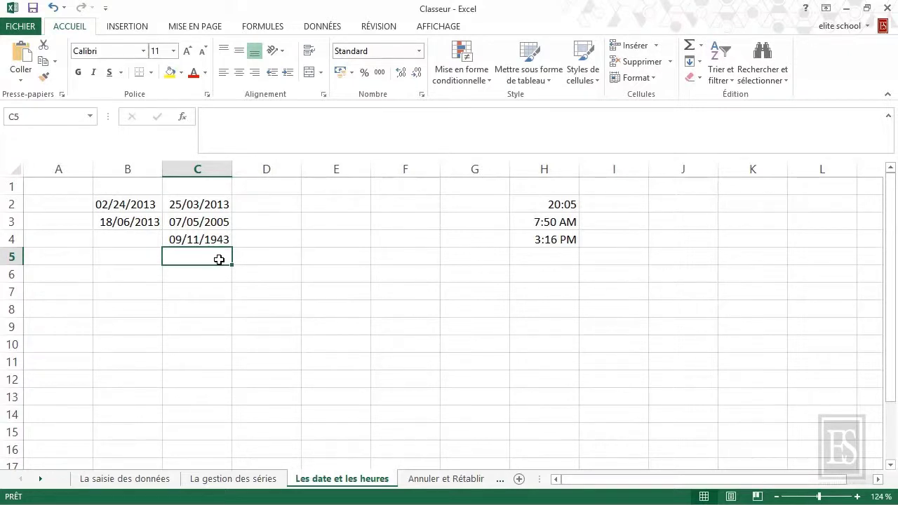
{"action": "type", "text": "7/"}
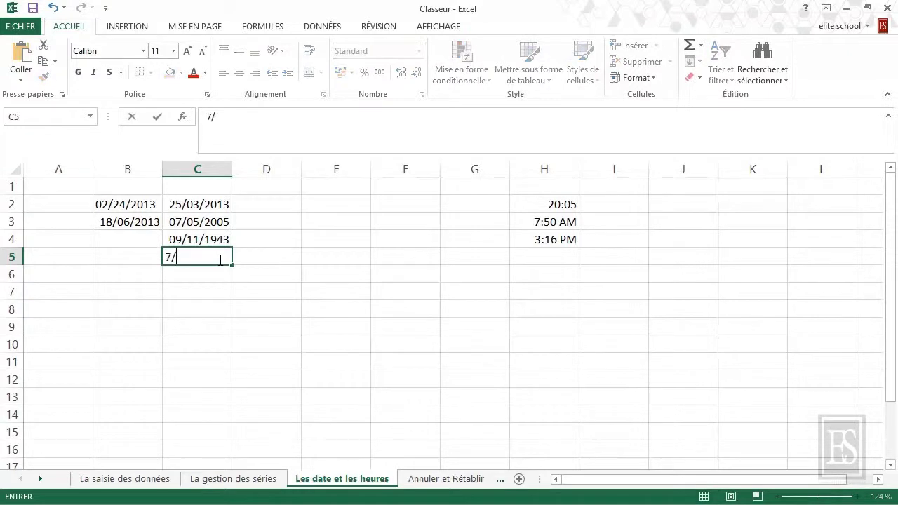
{"action": "type", "text": "12/25"}
{"action": "key", "text": "Return"}
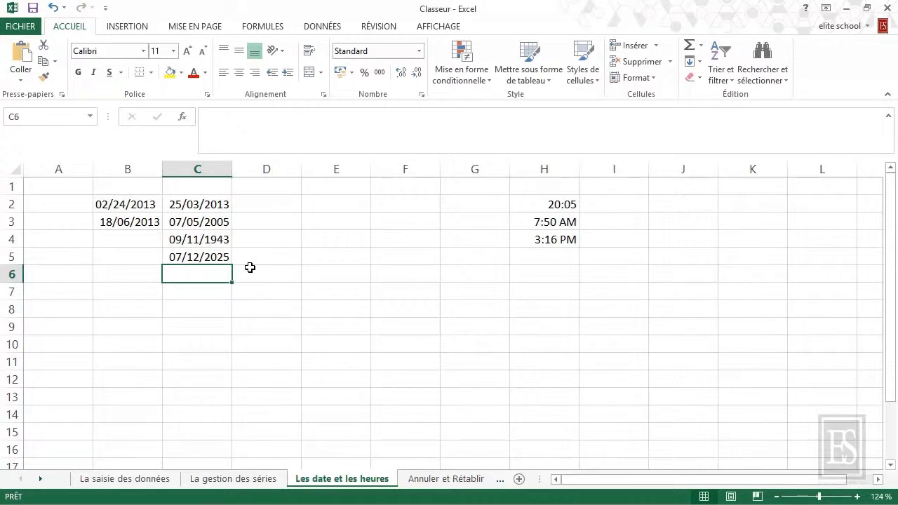
Label the two-digit year ranges 30-99 in D4 and 0-29 in D5.
{"action": "left_click", "coordinate": [265, 239]}
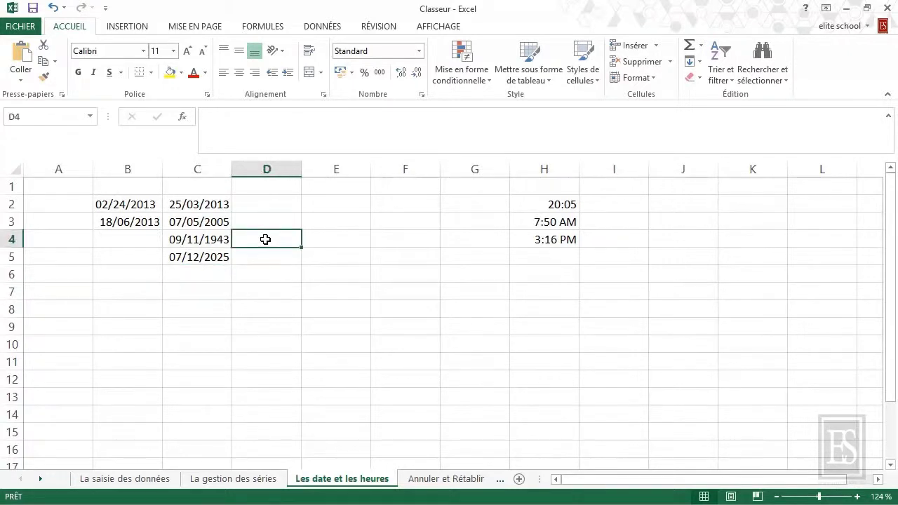
{"action": "type", "text": "30-99"}
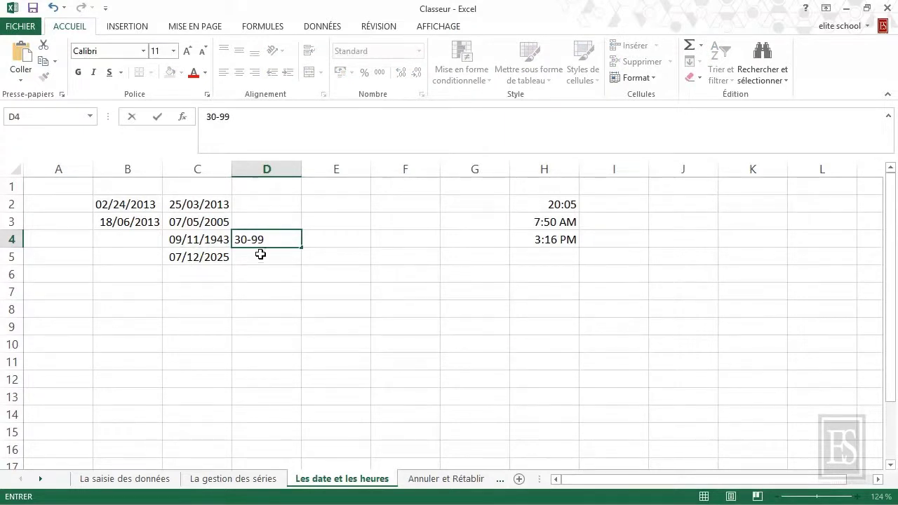
{"action": "left_click", "coordinate": [264, 256]}
{"action": "type", "text": "0-29"}
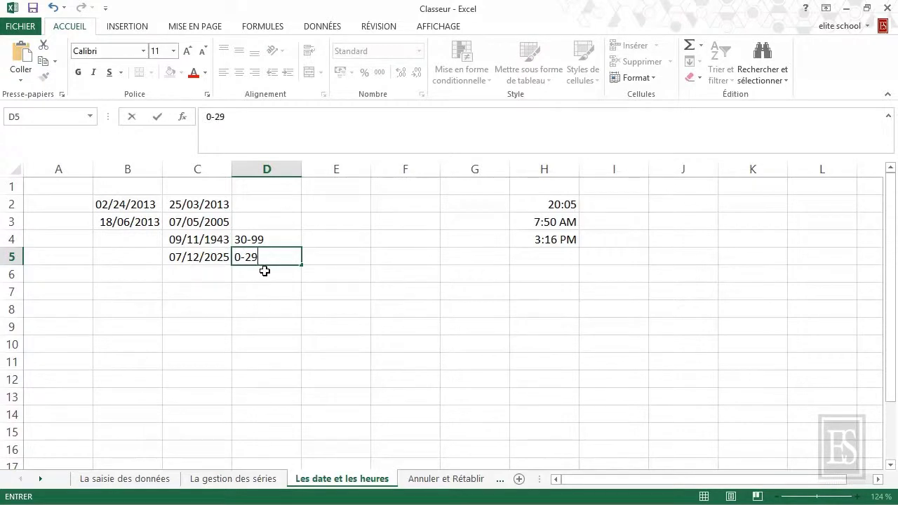
{"action": "left_click", "coordinate": [264, 271]}
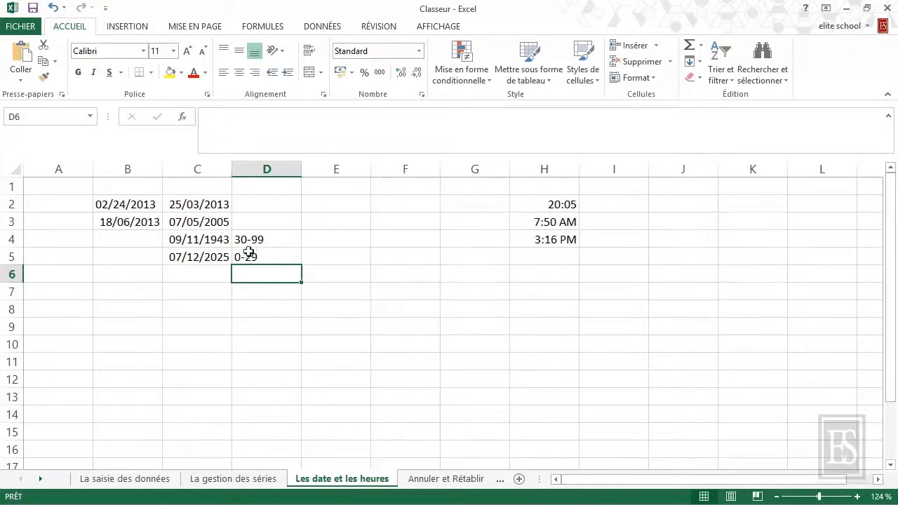
Correct C5's year from 2025 to 1925 so it reads 07/12/1925.
{"action": "left_click", "coordinate": [210, 257]}
{"action": "double_click", "coordinate": [210, 257]}
{"action": "left_click_drag", "start_coordinate": [214, 257], "coordinate": [207, 257]}
{"action": "type", "text": "19"}
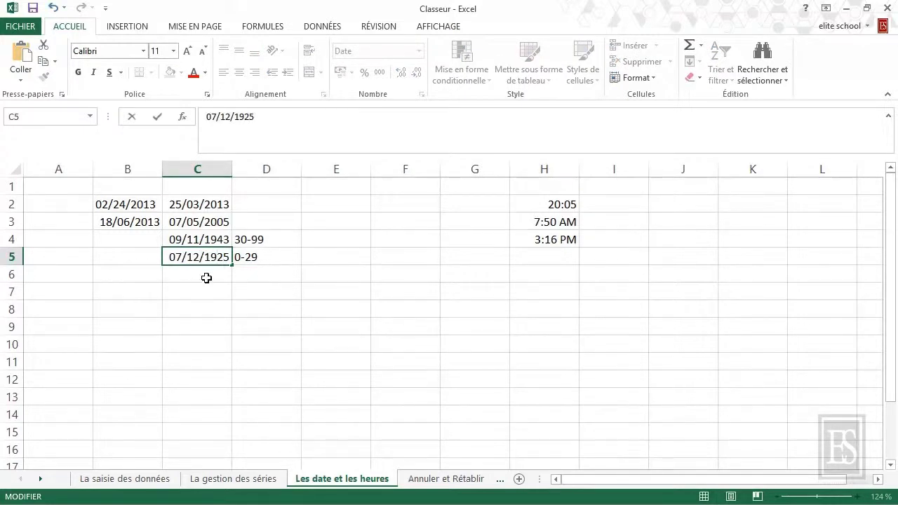
{"action": "left_click", "coordinate": [206, 275]}
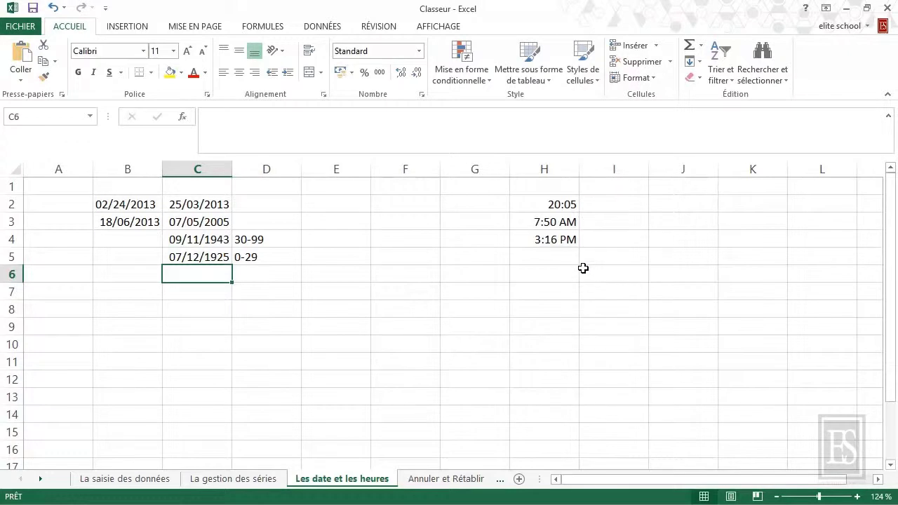
Type 6:50 A into I3 and 4:47 P into I4 as times.
{"action": "left_click", "coordinate": [612, 224]}
{"action": "type", "text": "6:50 A"}
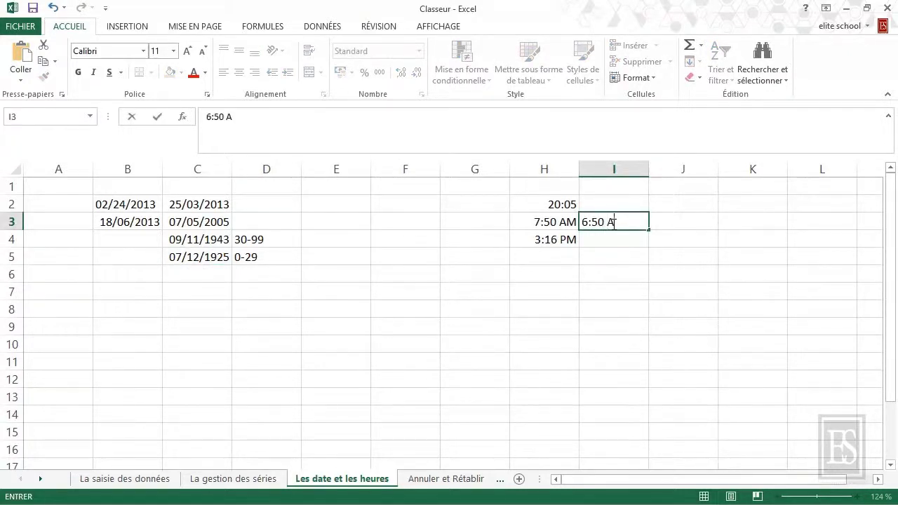
{"action": "key", "text": "Return"}
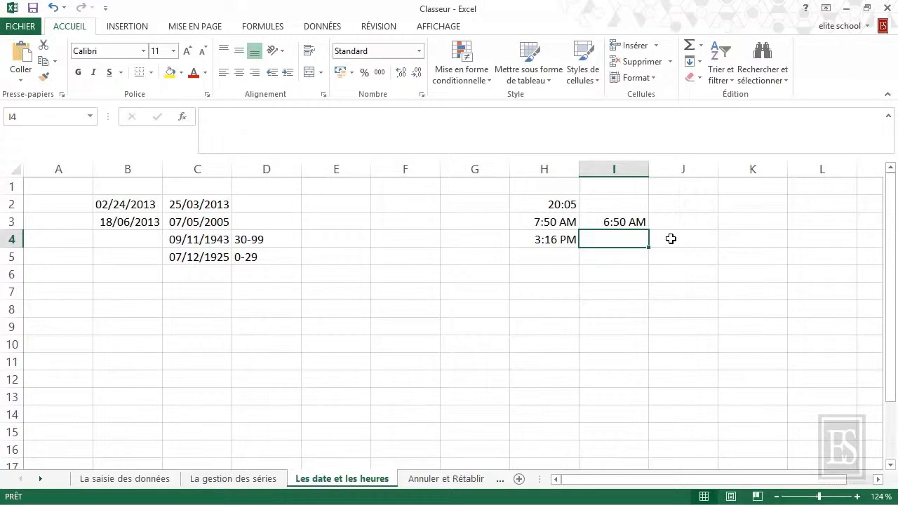
{"action": "type", "text": "4:47 P"}
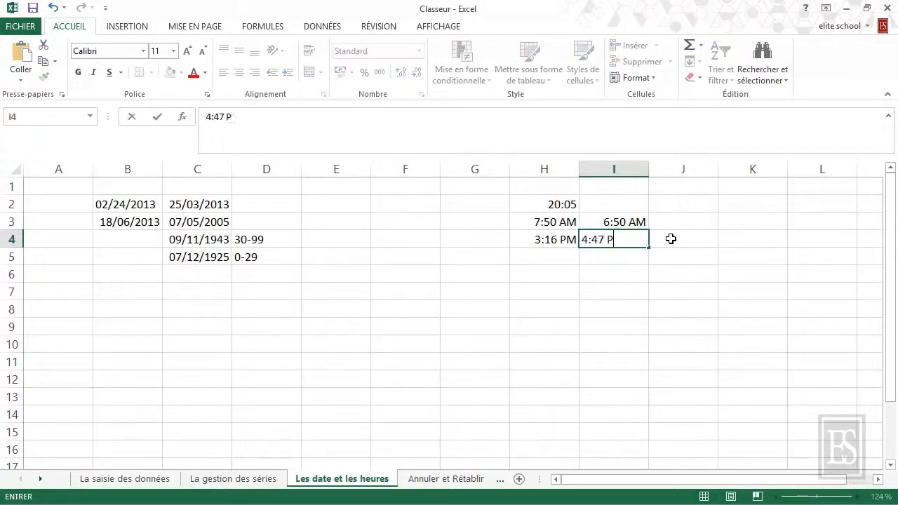
{"action": "key", "text": "Return"}
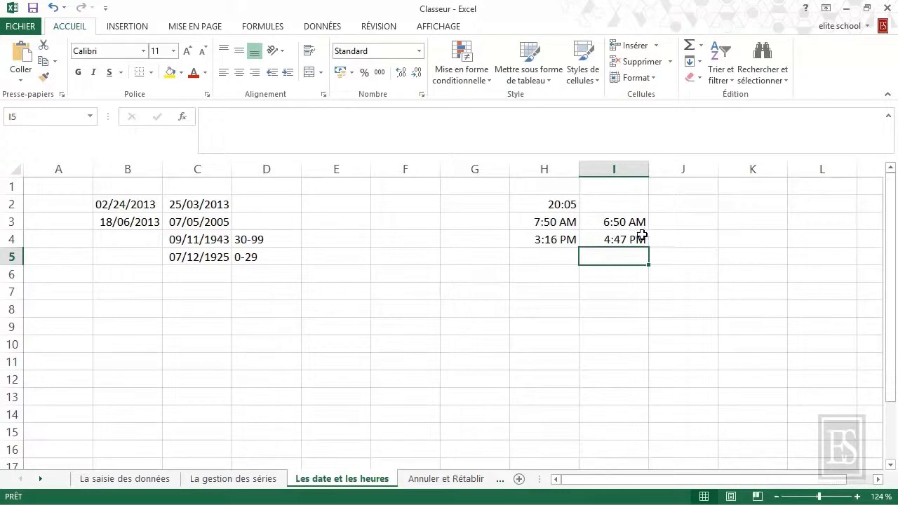